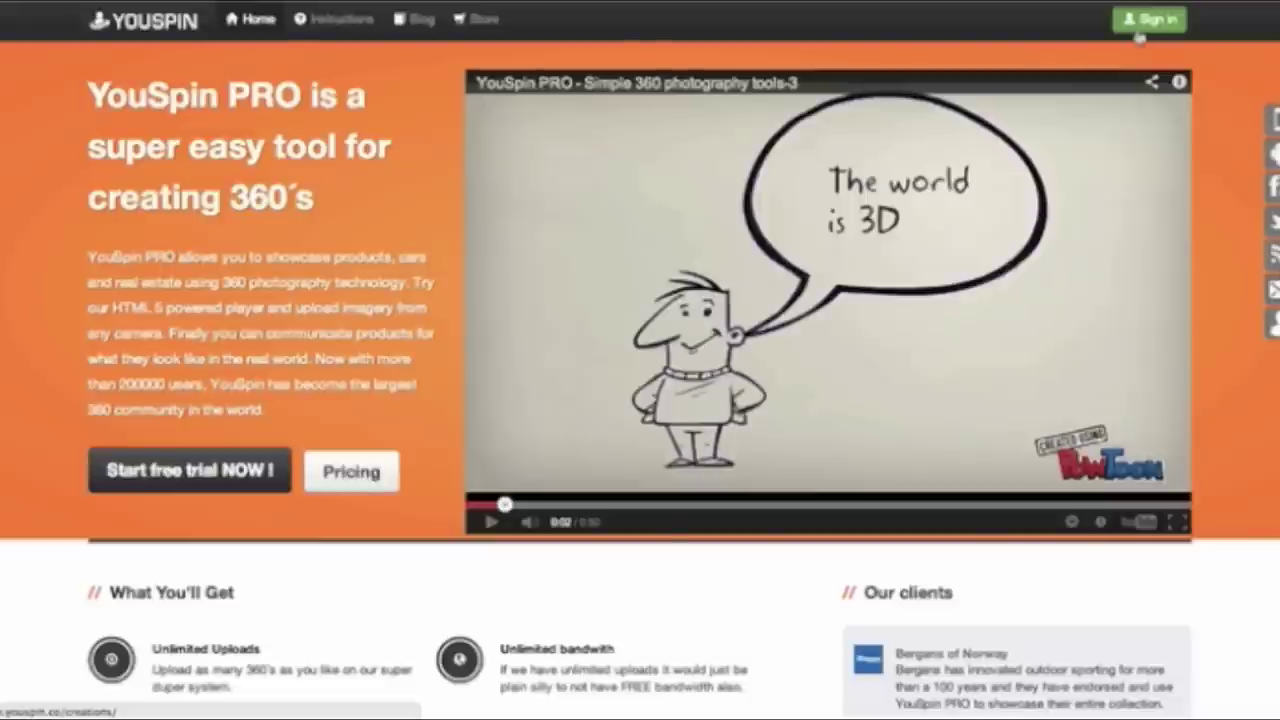
Sign in to YouSpin PRO with the saved account e-mail and password
{"action": "left_click", "coordinate": [1140, 30]}
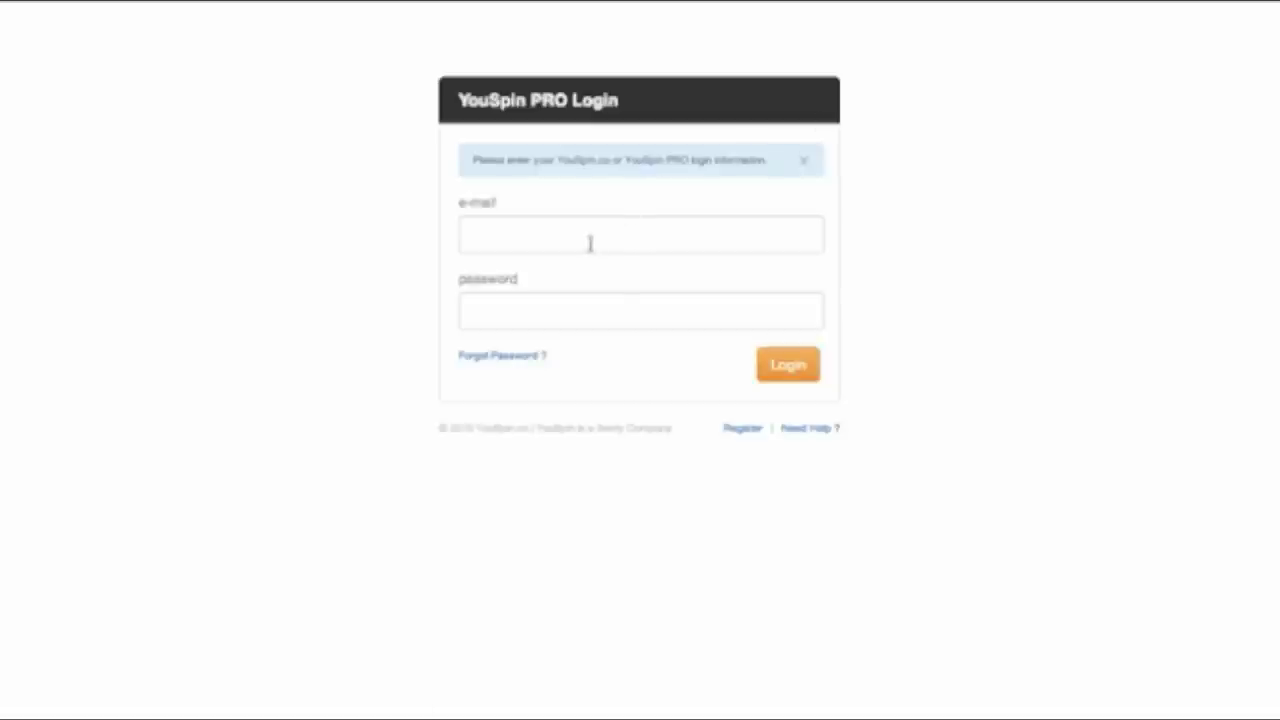
{"action": "left_click", "coordinate": [590, 243]}
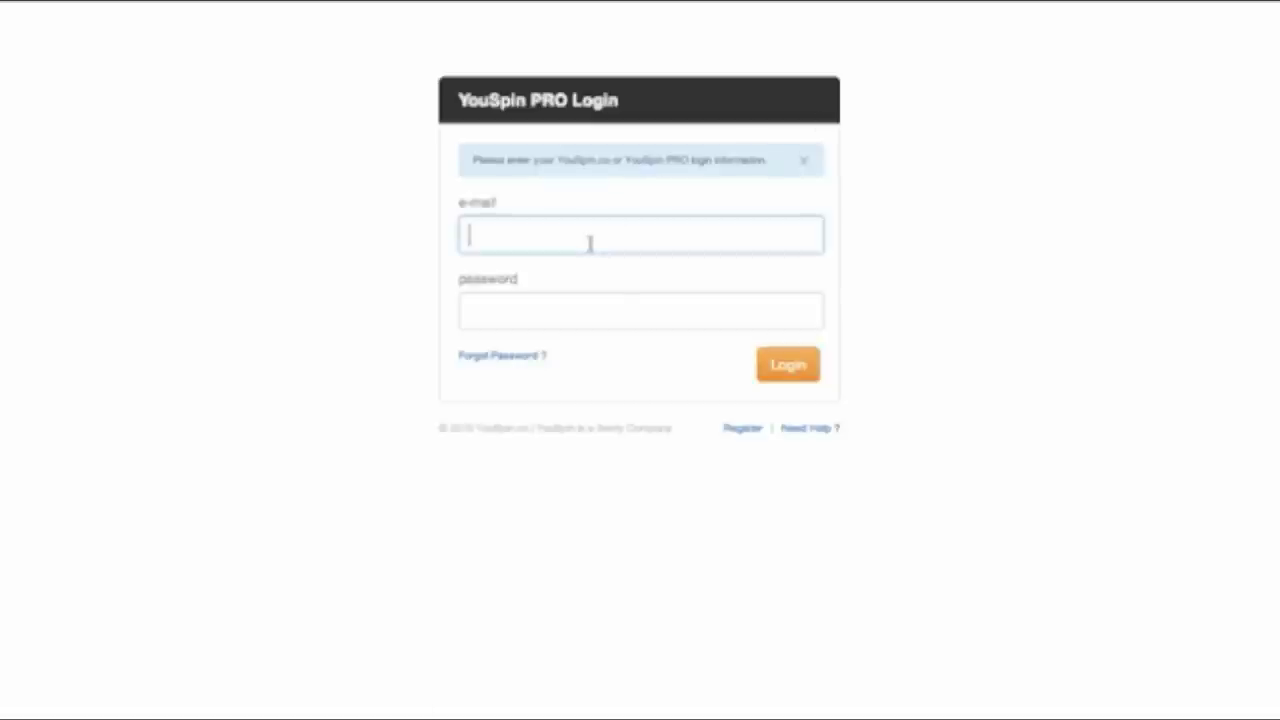
{"action": "type", "text": "erl"}
{"action": "key", "text": "Down"}
{"action": "key", "text": "Down"}
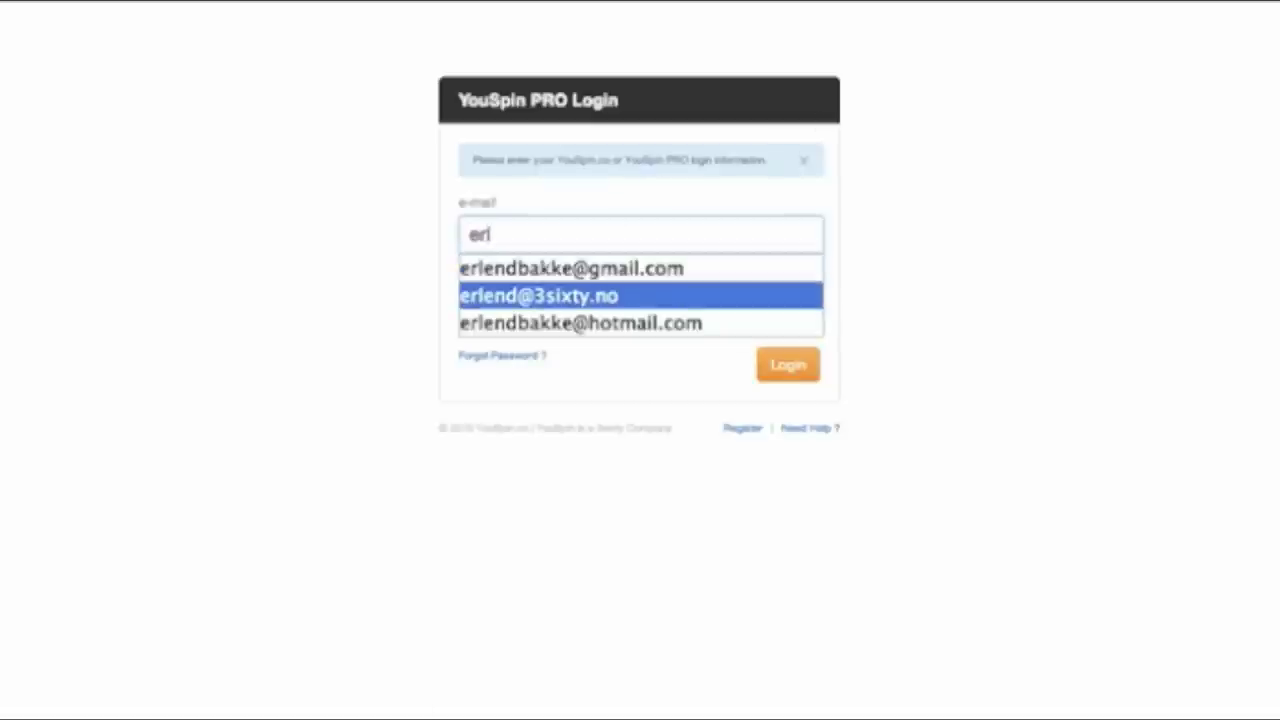
{"action": "key", "text": "Tab"}
{"action": "type", "text": "******"}
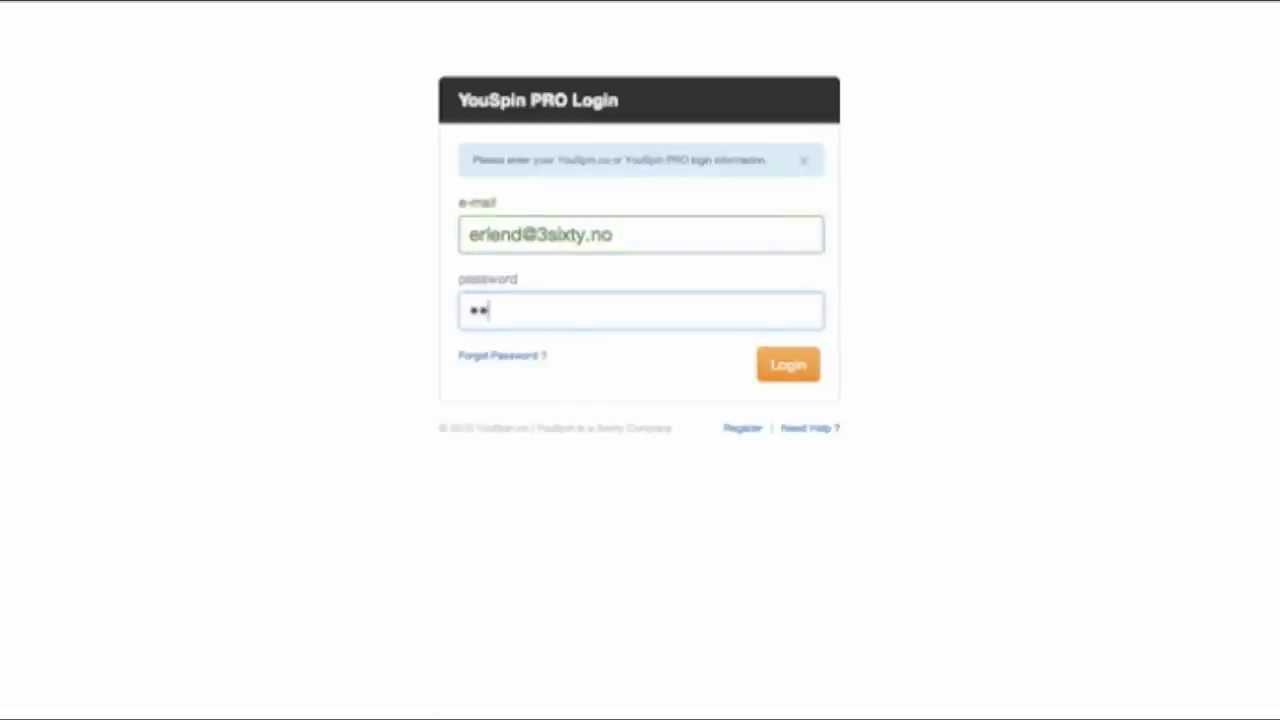
{"action": "key", "text": "Return"}
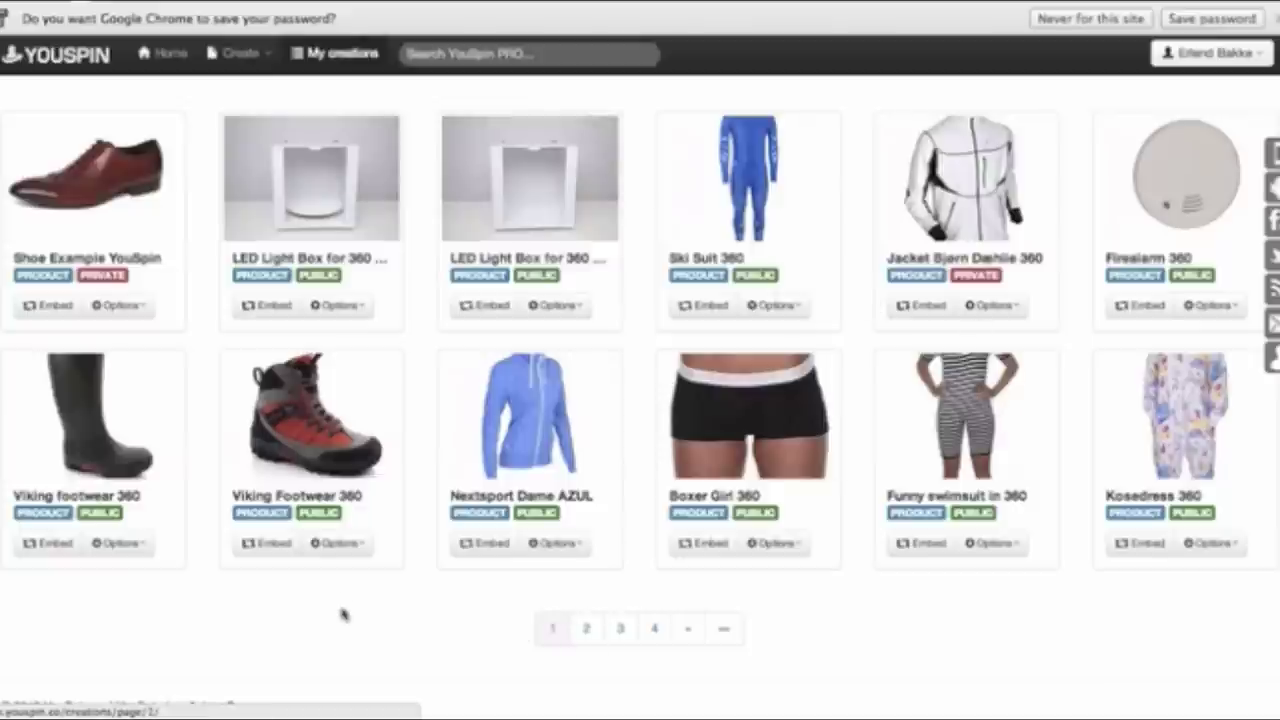
Create a new product spin named 'Test' and browse for its images
{"action": "left_click", "coordinate": [241, 53]}
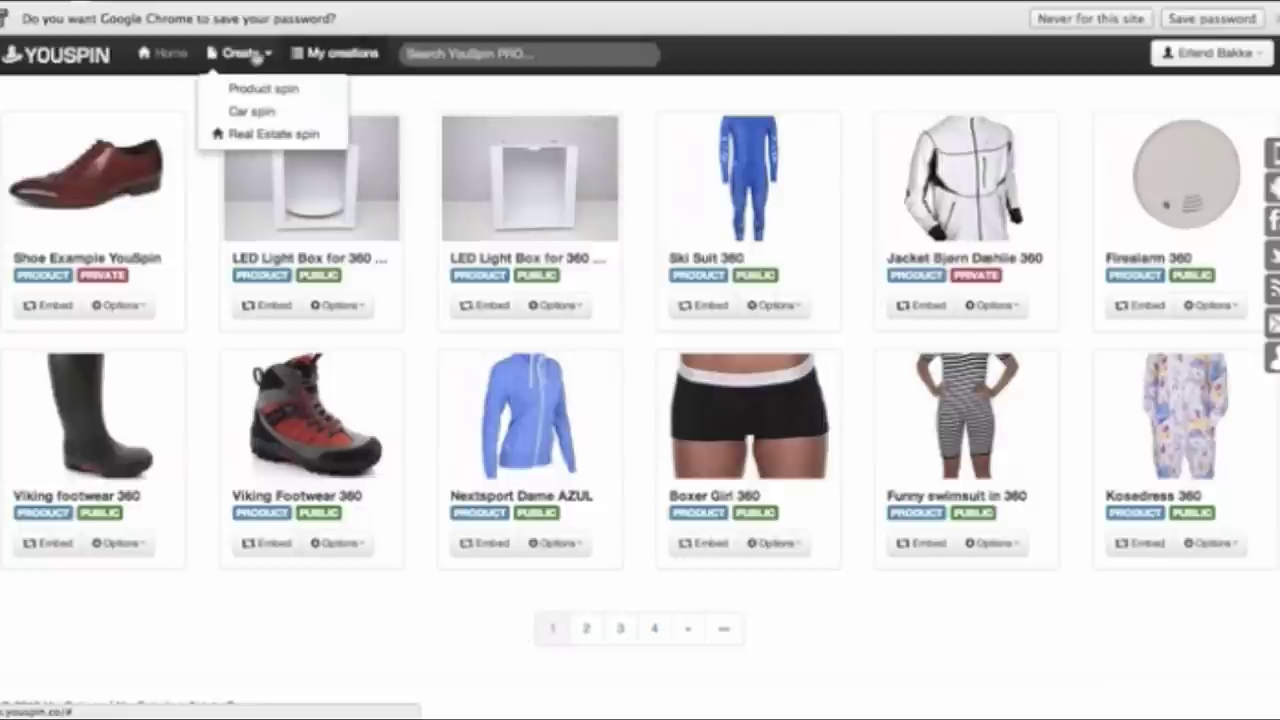
{"action": "left_click", "coordinate": [232, 87]}
{"action": "left_click", "coordinate": [260, 142]}
{"action": "type", "text": "Test"}
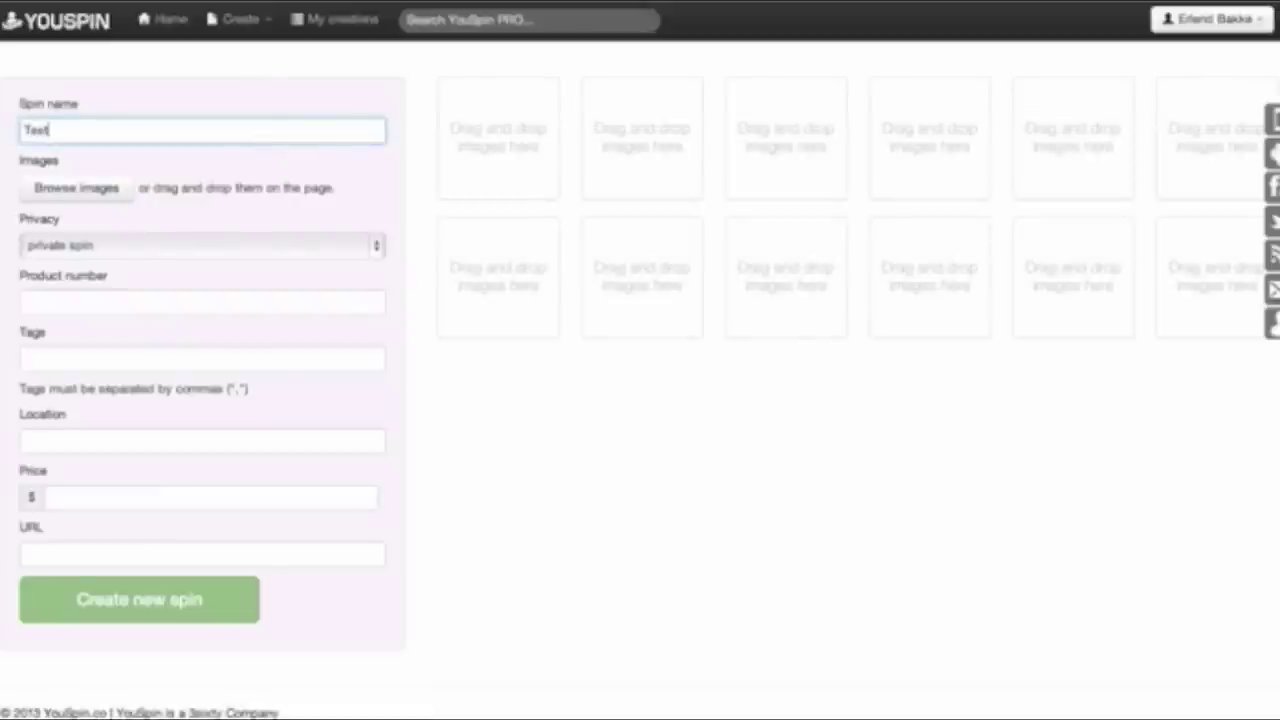
{"action": "left_click", "coordinate": [90, 192]}
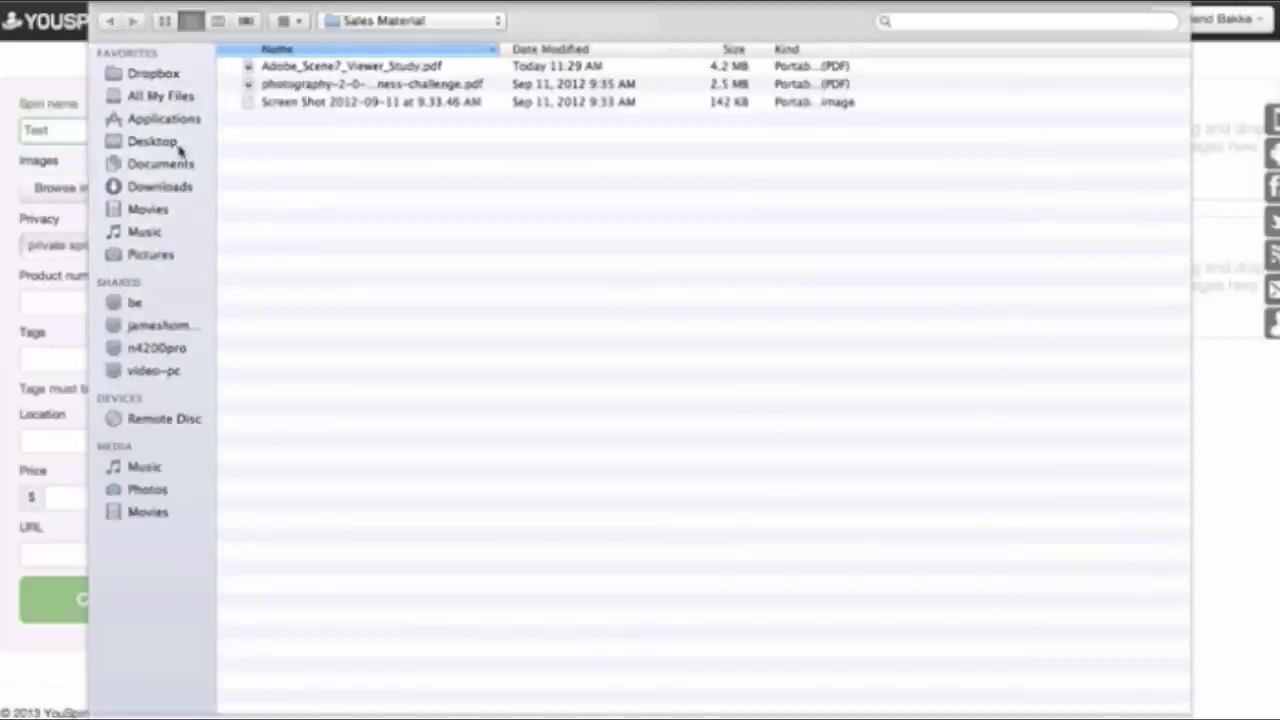
Select 01.jpg through 23.jpg from the 001_SMALLNORDIC folder in Downloads and upload them
{"action": "left_click", "coordinate": [180, 187]}
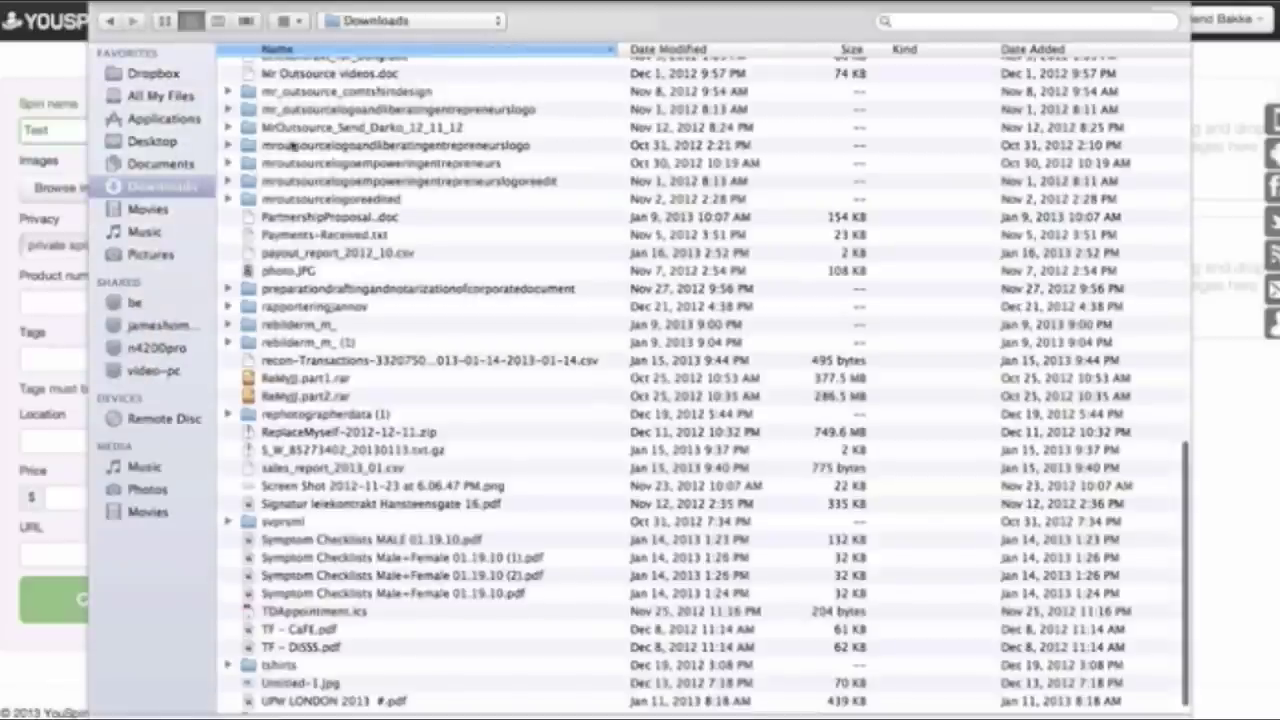
{"action": "scroll", "coordinate": [293, 145], "scroll_direction": "up", "scroll_amount": 5}
{"action": "scroll", "coordinate": [295, 137], "scroll_direction": "up", "scroll_amount": 10}
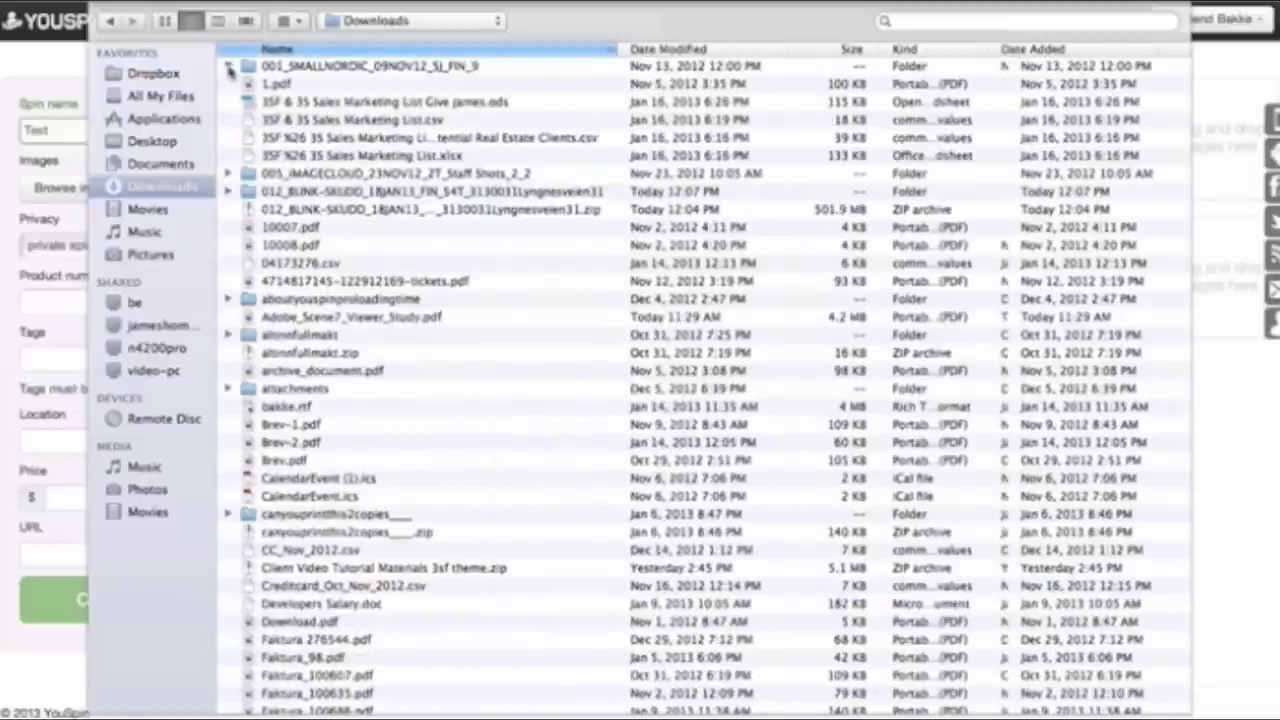
{"action": "left_click", "coordinate": [227, 67]}
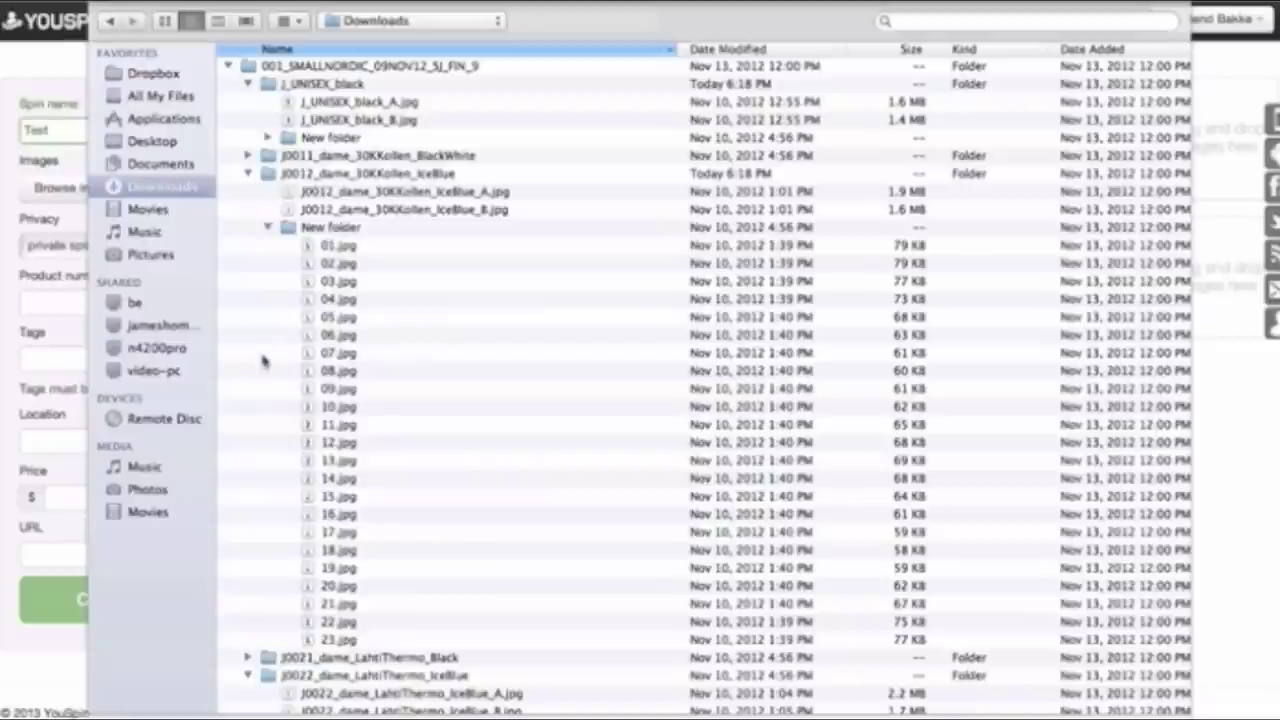
{"action": "left_click", "coordinate": [330, 248]}
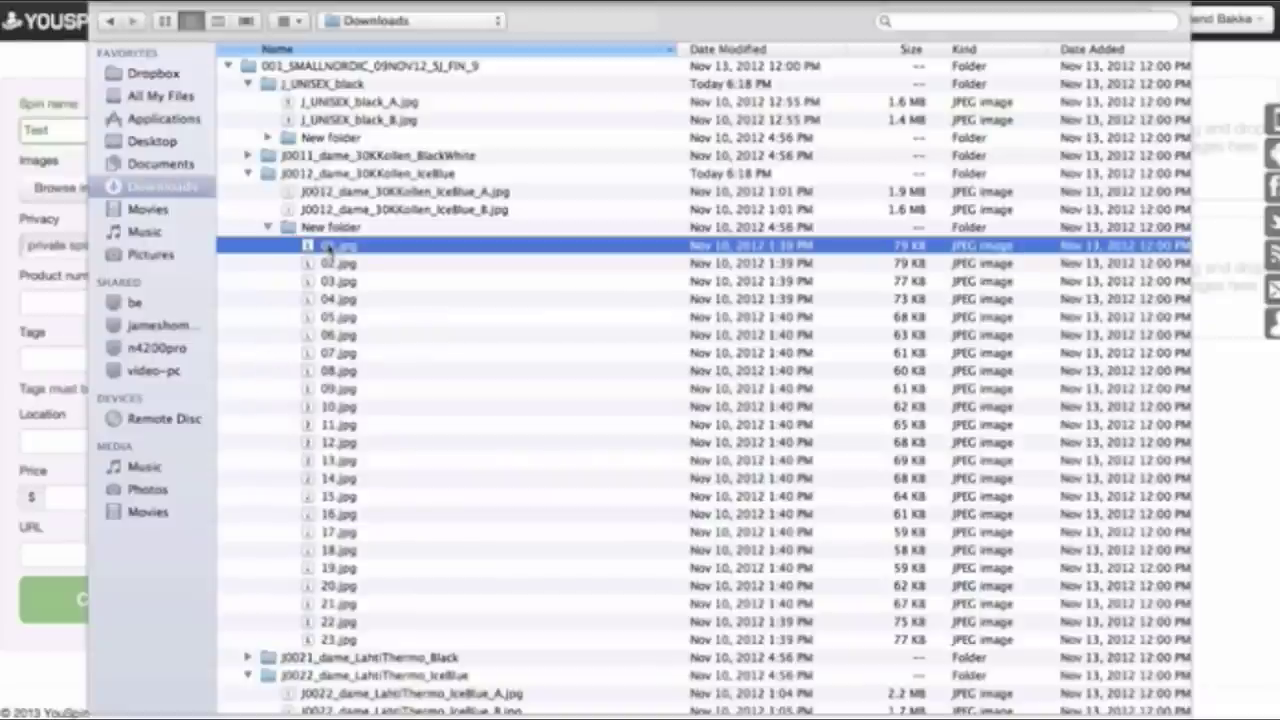
{"action": "left_click", "coordinate": [338, 640], "text": "shift"}
{"action": "key", "text": "Return"}
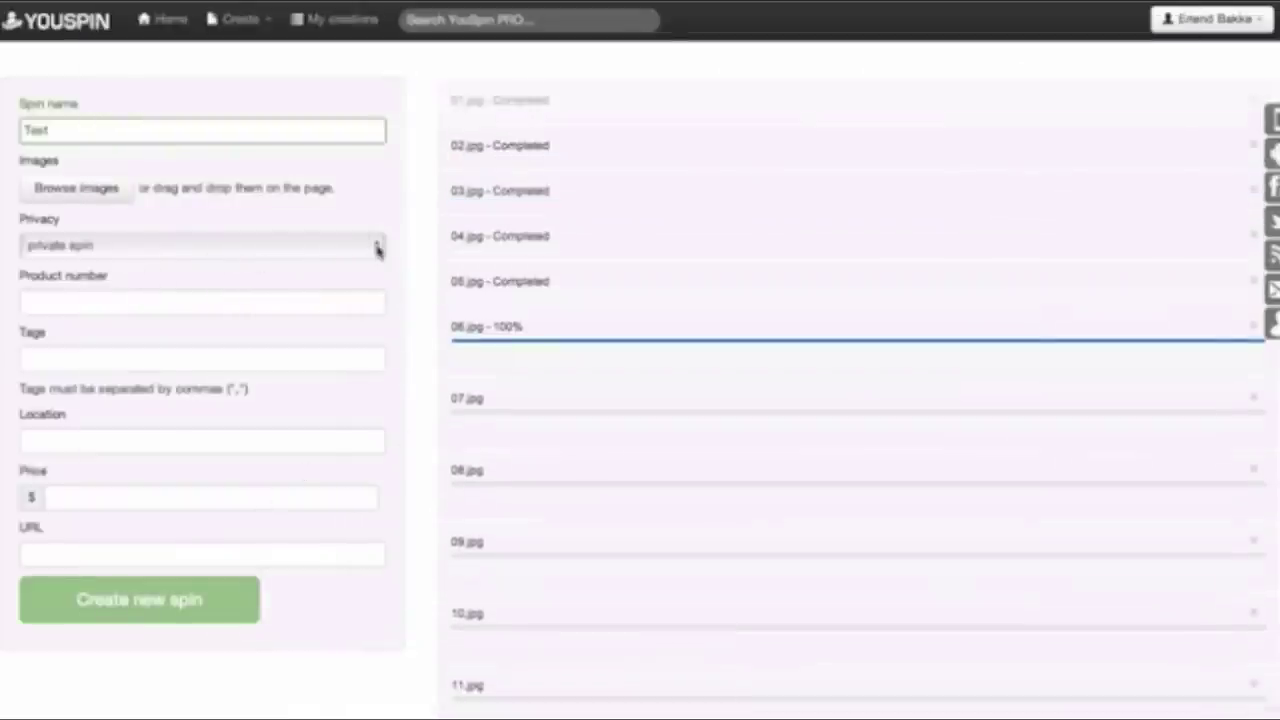
{"action": "left_click", "coordinate": [351, 247]}
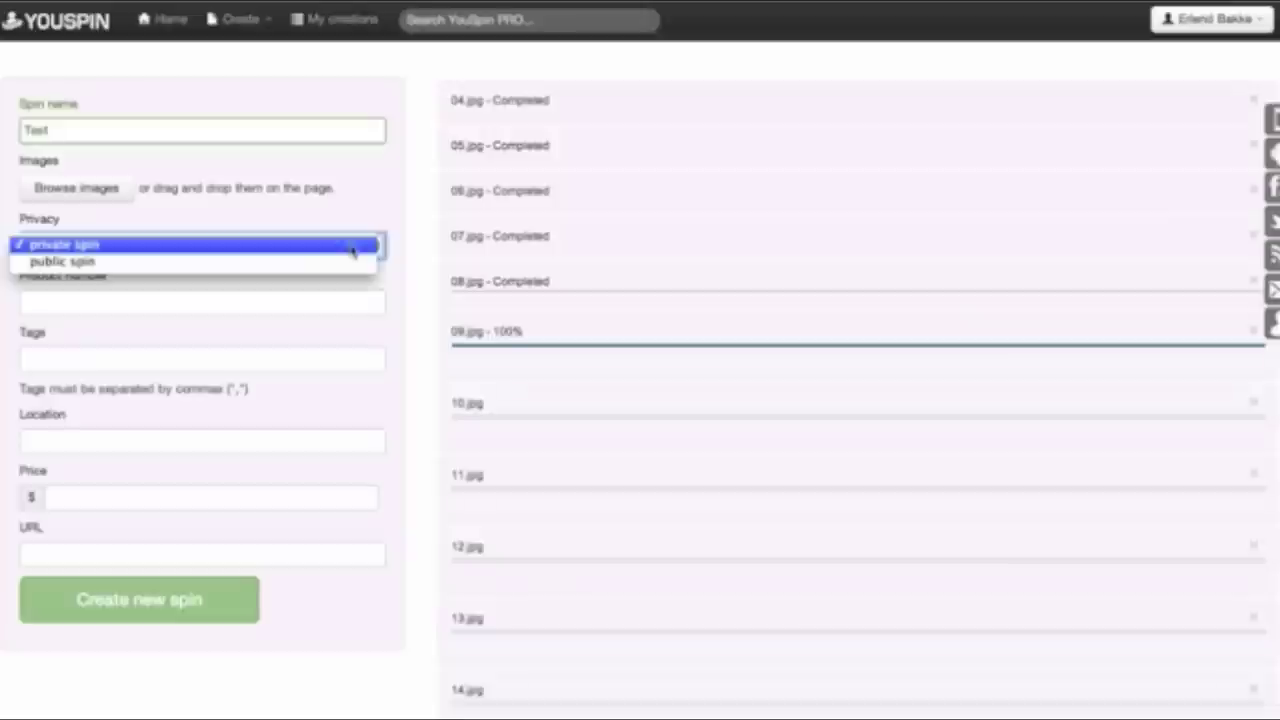
Keep the spin private, enter product number 5882 and a glove tag, then create it
{"action": "left_click", "coordinate": [350, 245]}
{"action": "left_click", "coordinate": [187, 297]}
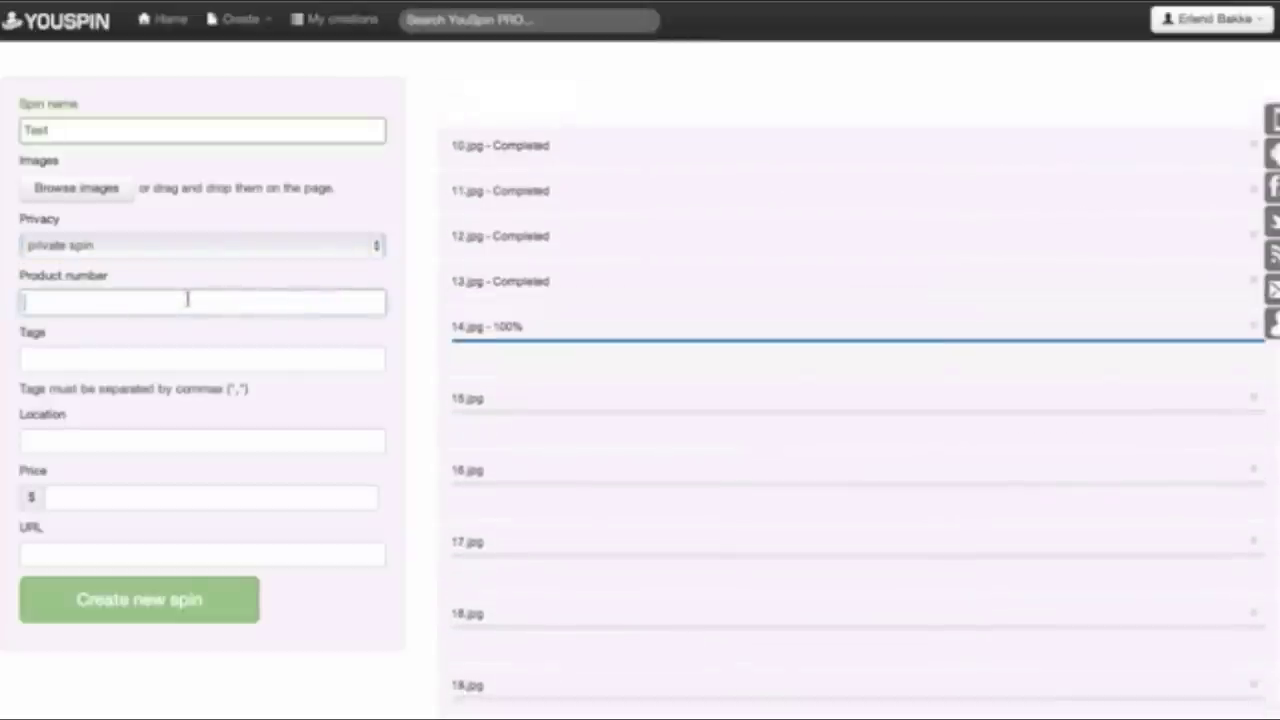
{"action": "type", "text": "5882"}
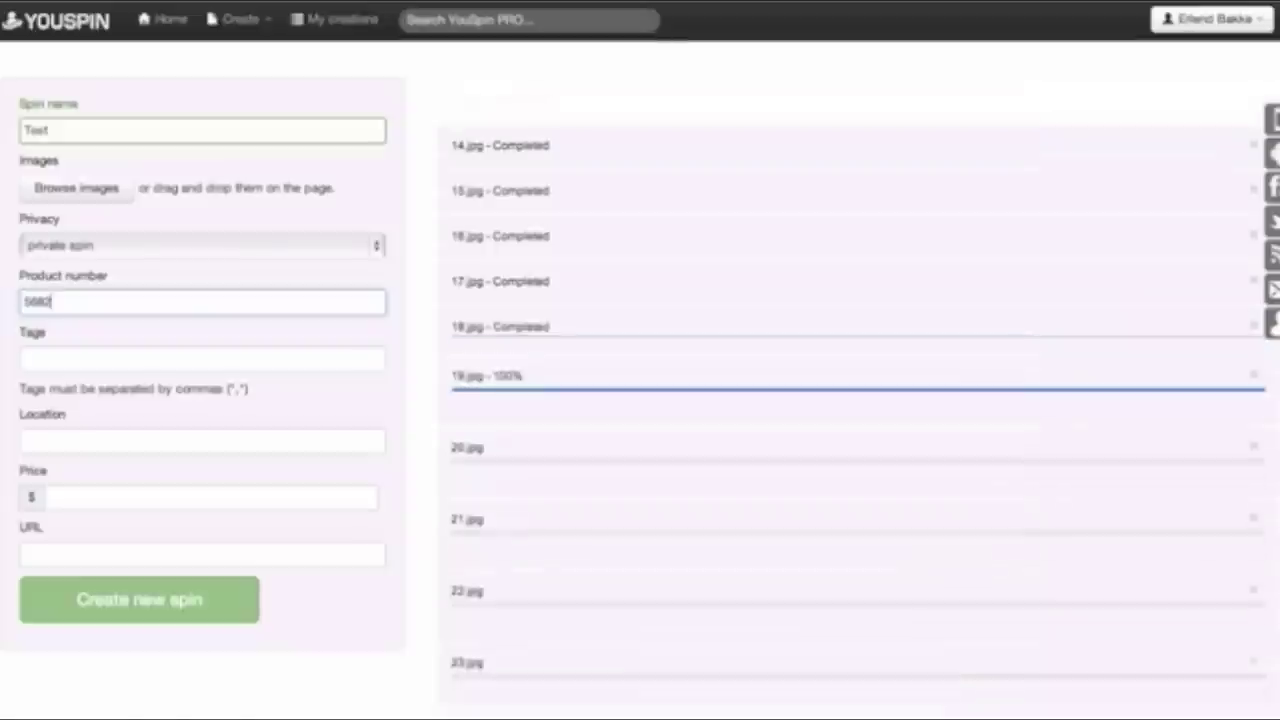
{"action": "key", "text": "Tab"}
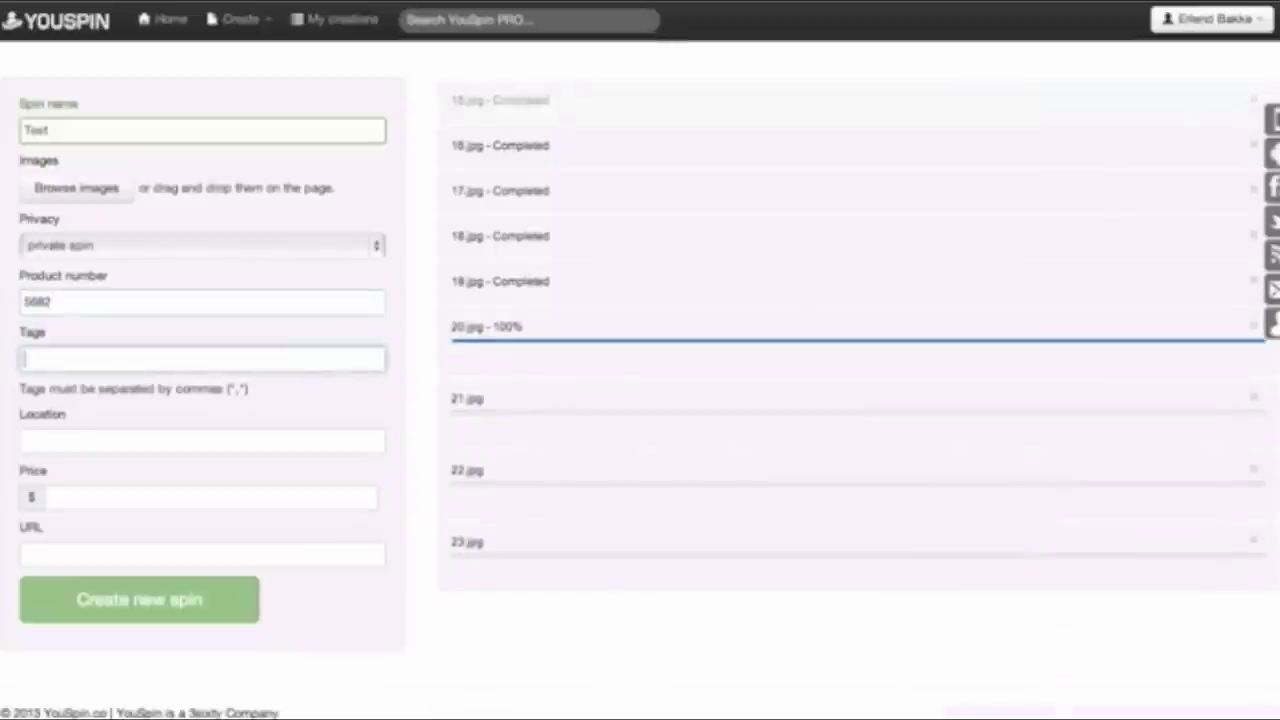
{"action": "type", "text": "Johoung"}
{"action": "key", "text": "BackSpace"}
{"action": "key", "text": "BackSpace"}
{"action": "key", "text": "BackSpace"}
{"action": "key", "text": "BackSpace"}
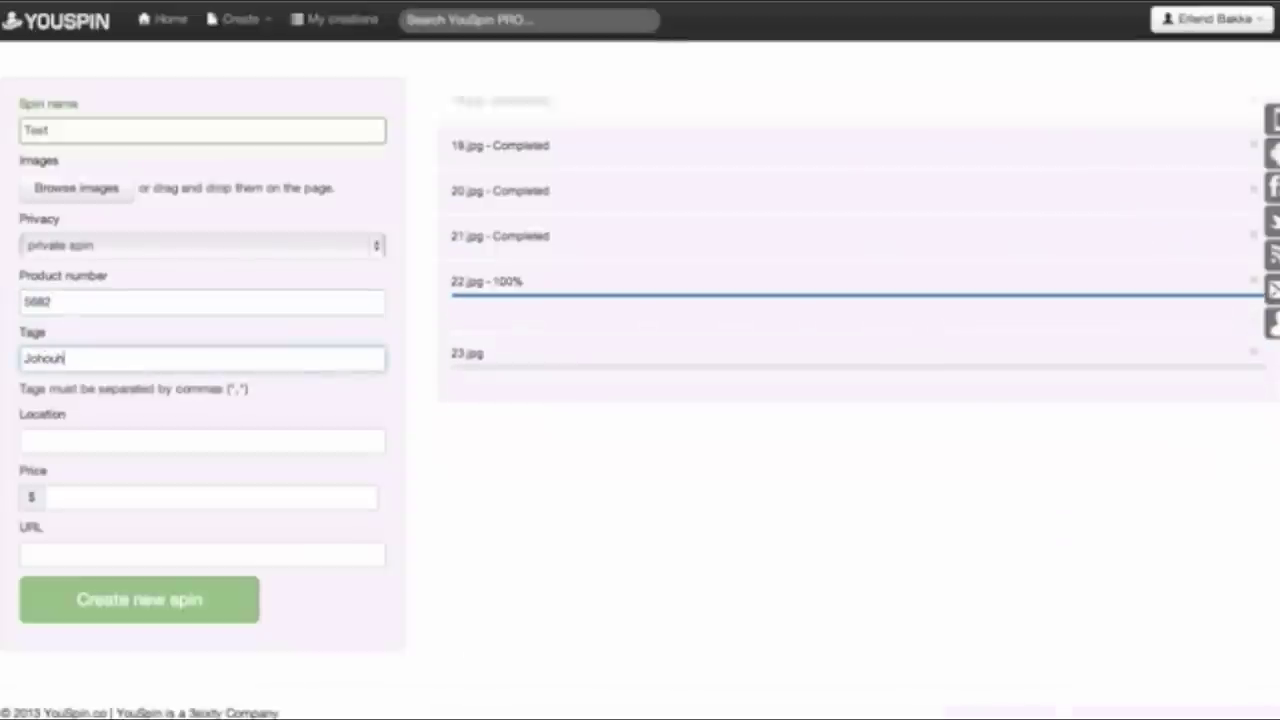
{"action": "type", "text": "augh"}
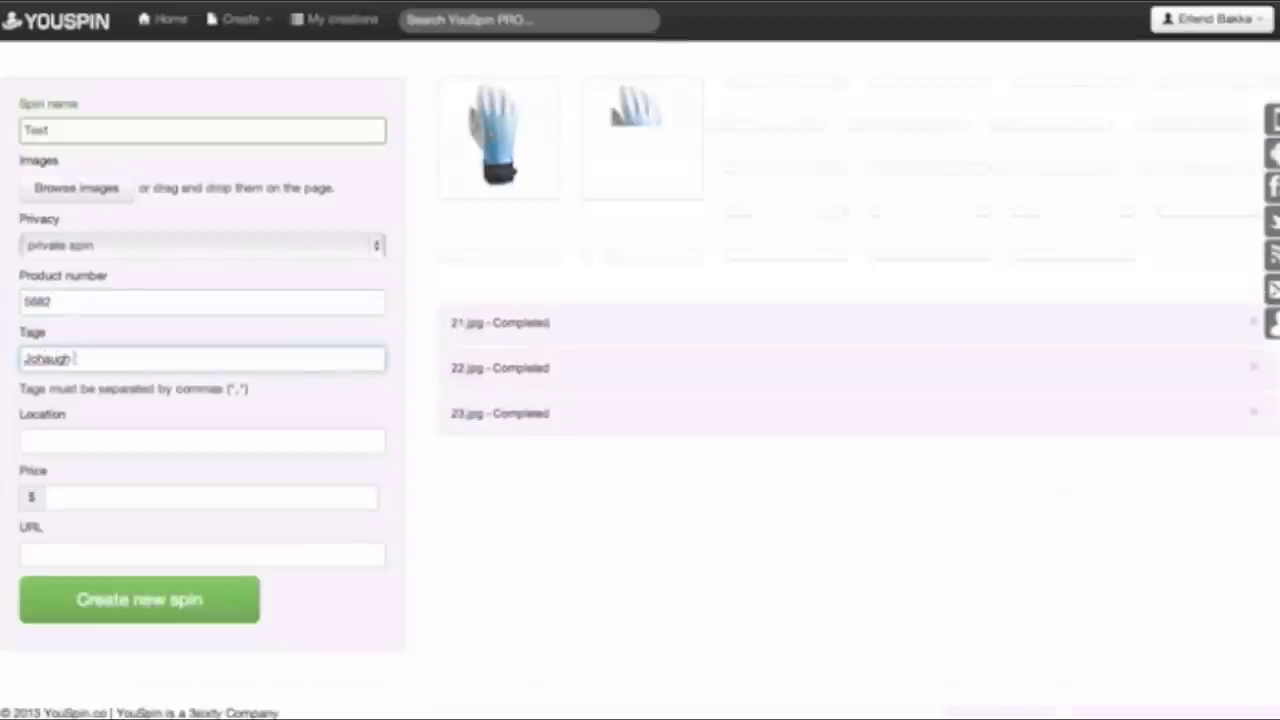
{"action": "type", "text": " glove"}
{"action": "left_click", "coordinate": [200, 441]}
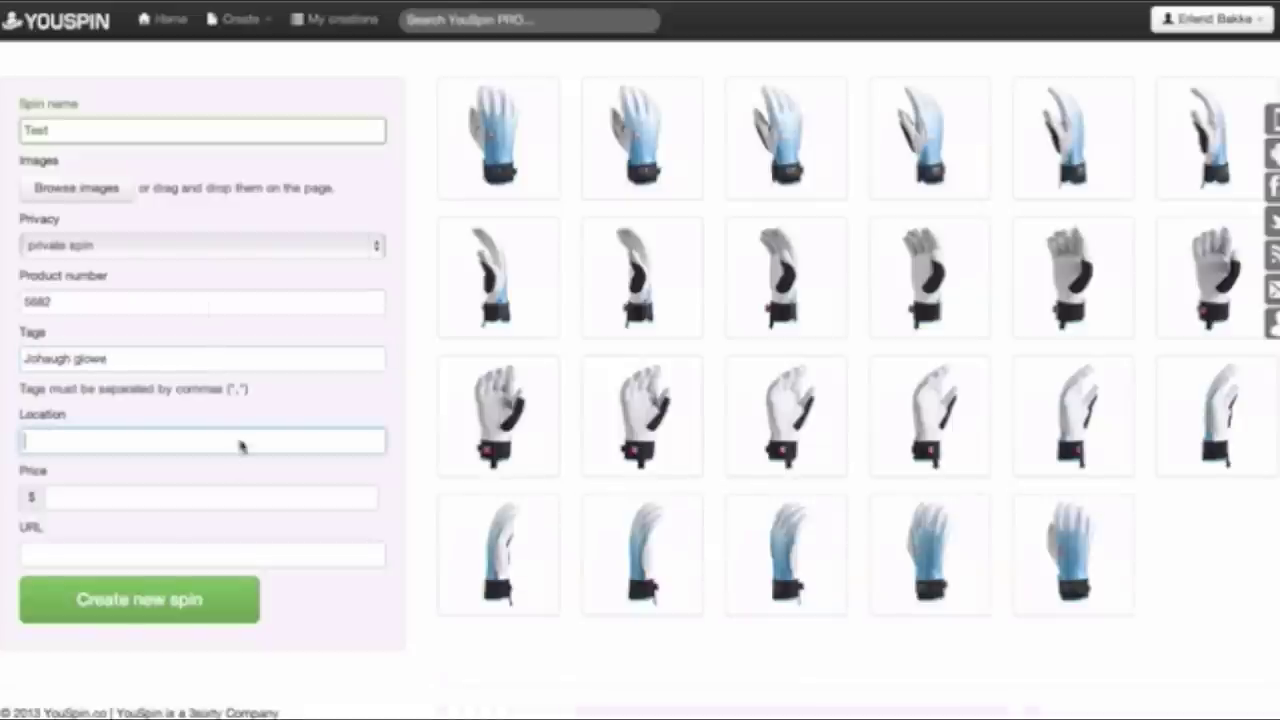
{"action": "left_click", "coordinate": [157, 607]}
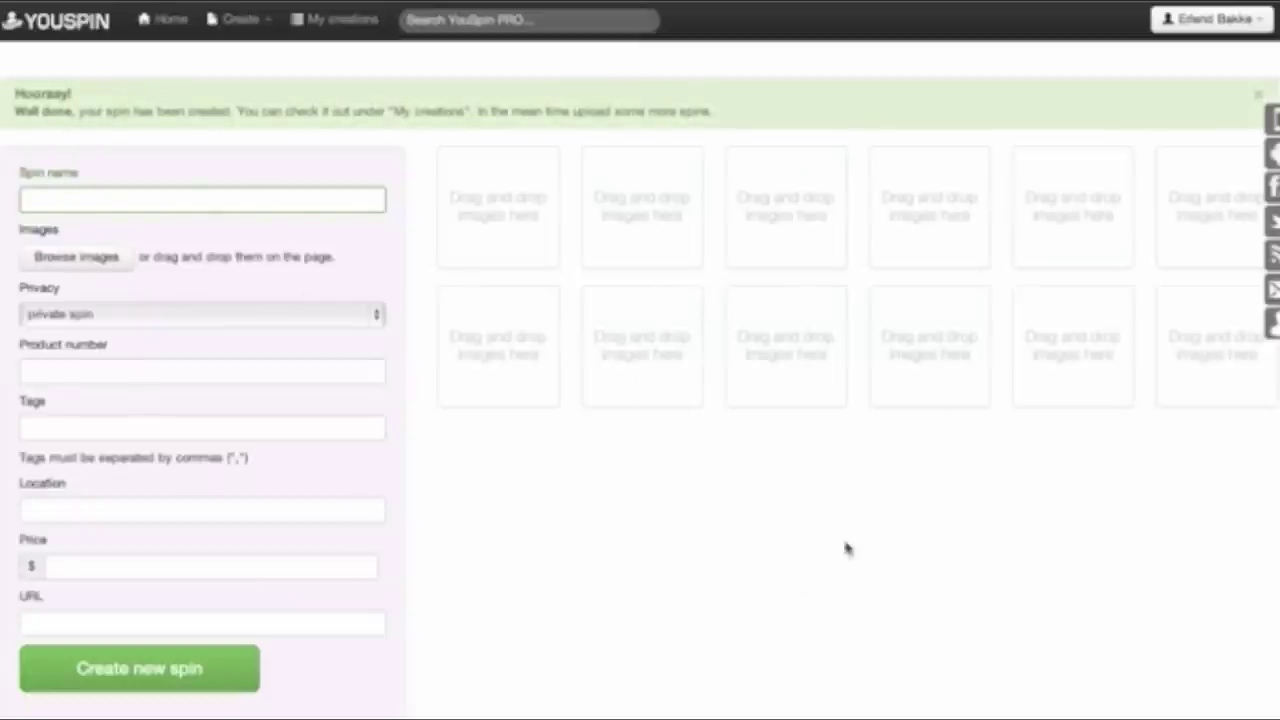
In My creations, rotate the Test glove preview to its palm side, then close it
{"action": "left_click", "coordinate": [333, 27]}
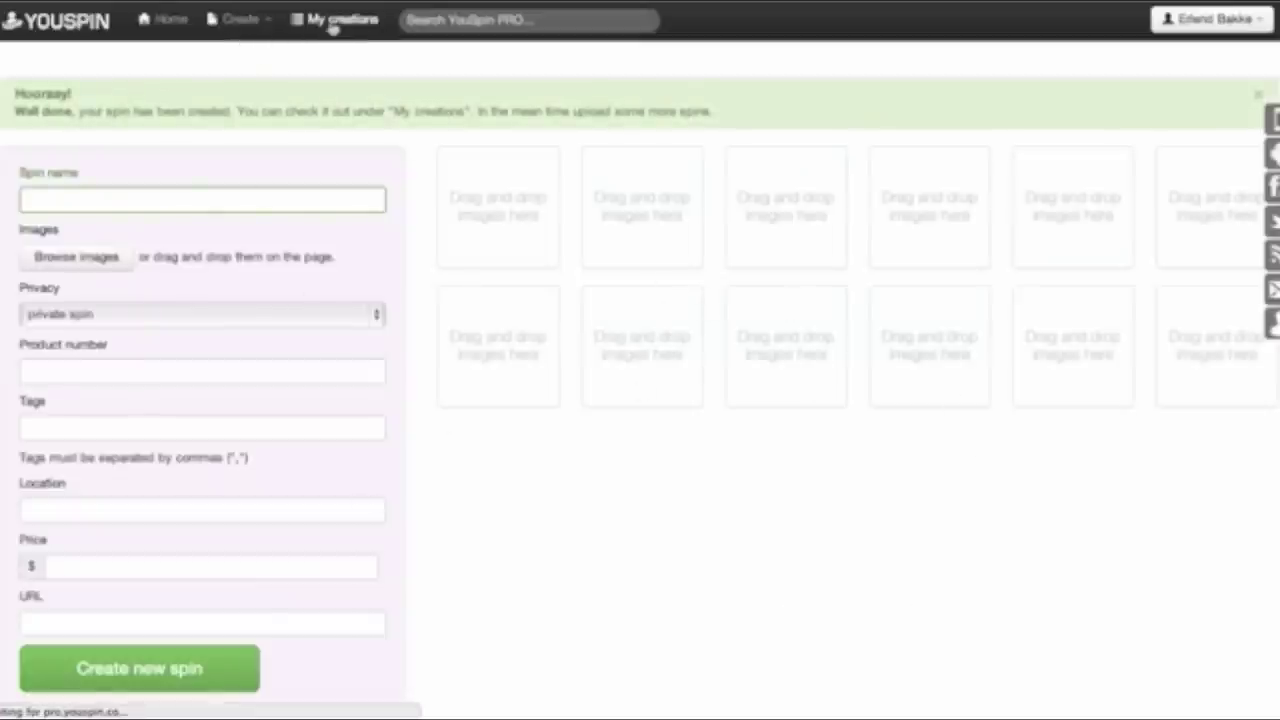
{"action": "left_click", "coordinate": [100, 158]}
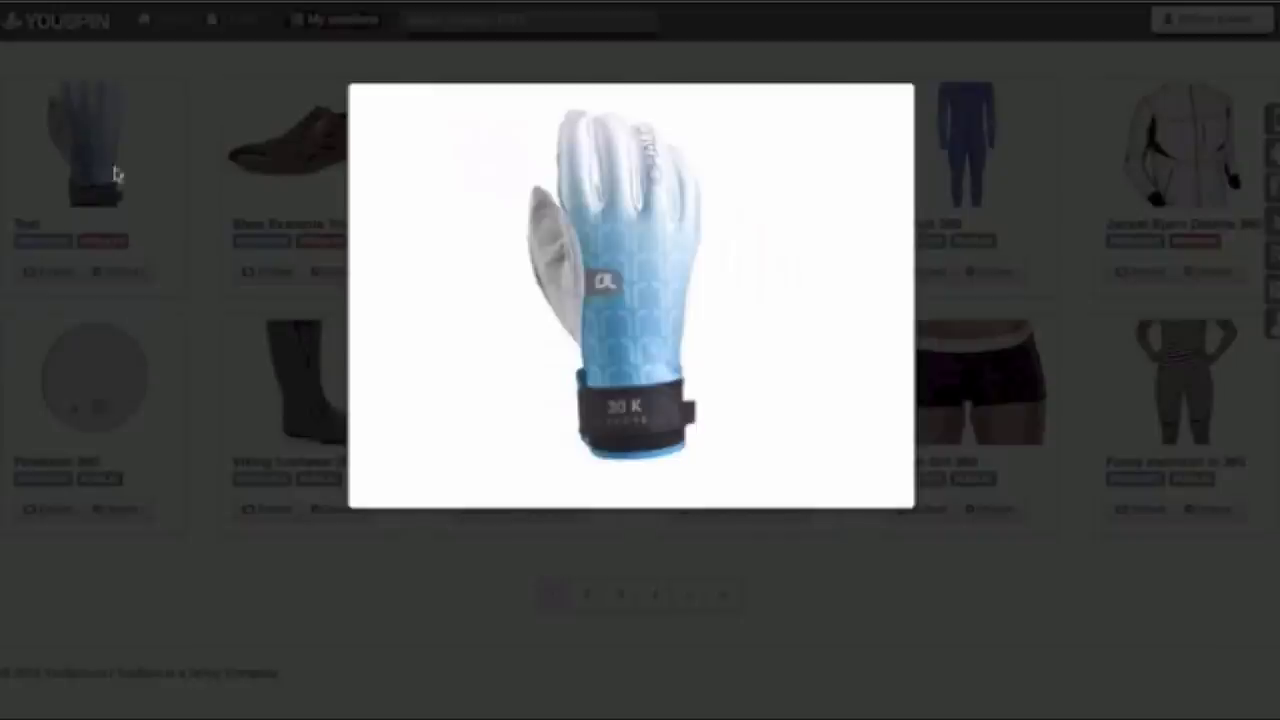
{"action": "left_click_drag", "start_coordinate": [437, 263], "coordinate": [514, 262]}
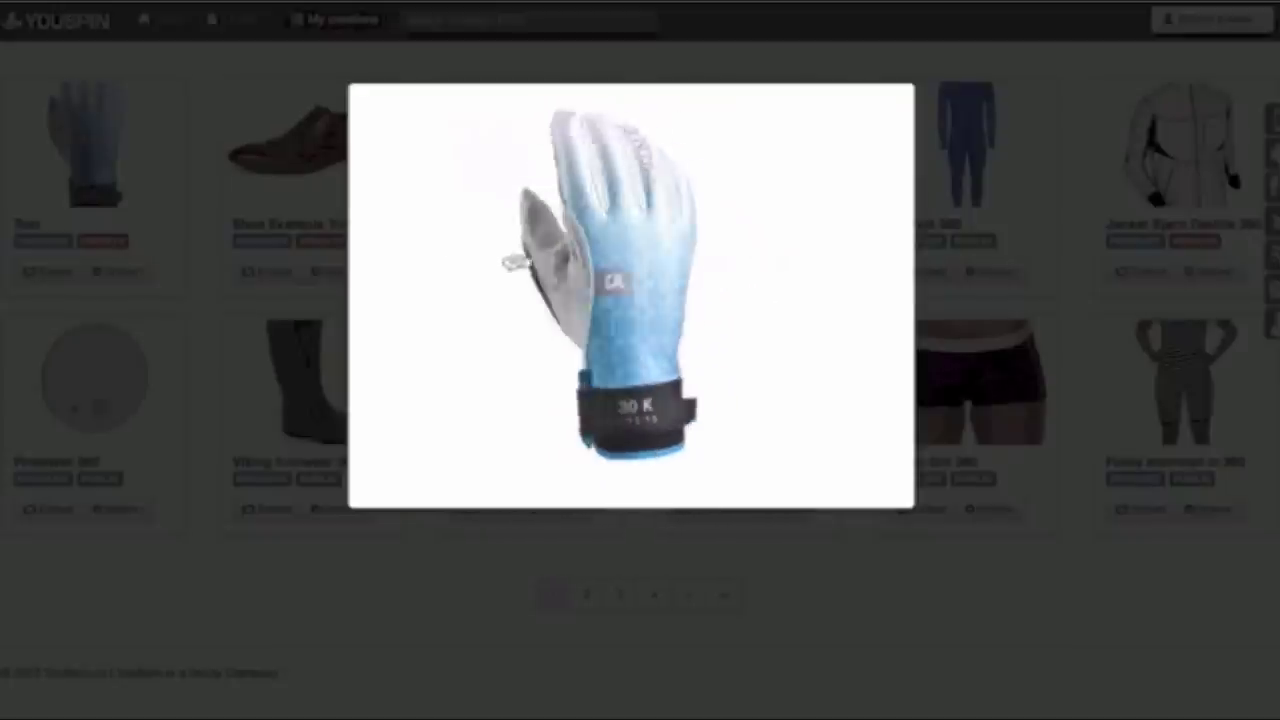
{"action": "left_click", "coordinate": [948, 216]}
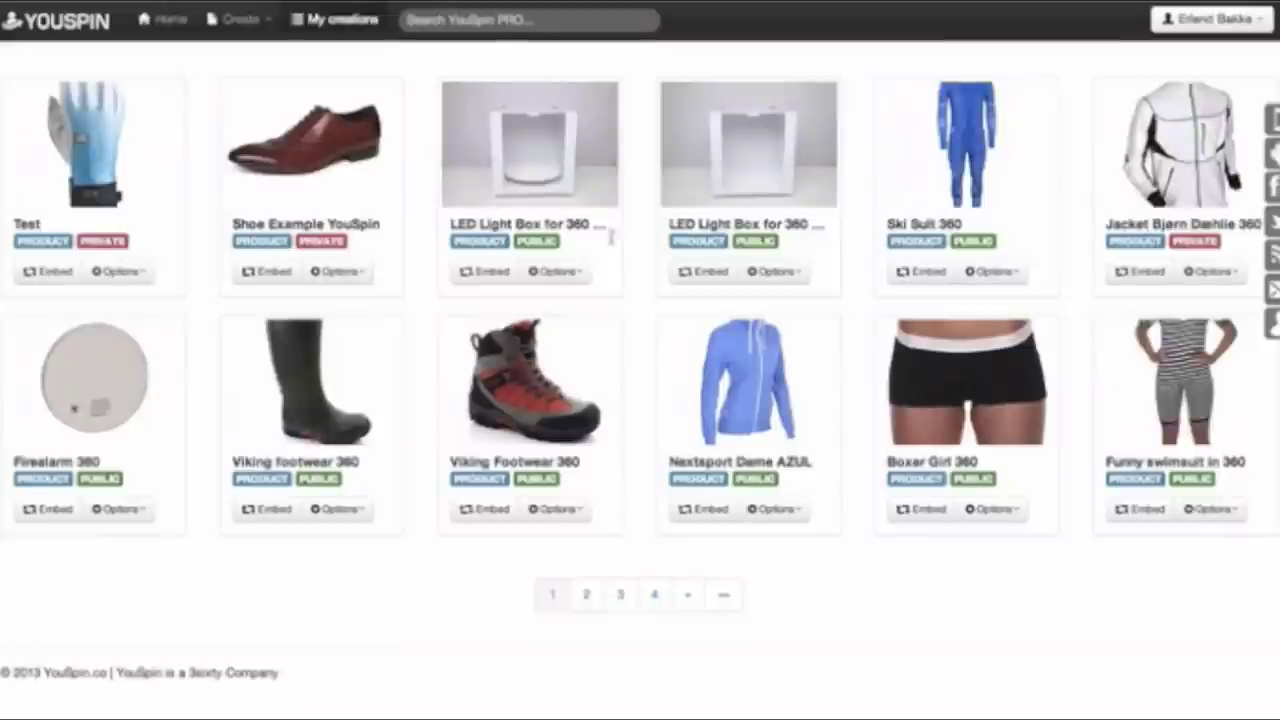
Preview and rotate the shoe, ski suit and swimsuit spins, closing each afterwards
{"action": "left_click", "coordinate": [368, 152]}
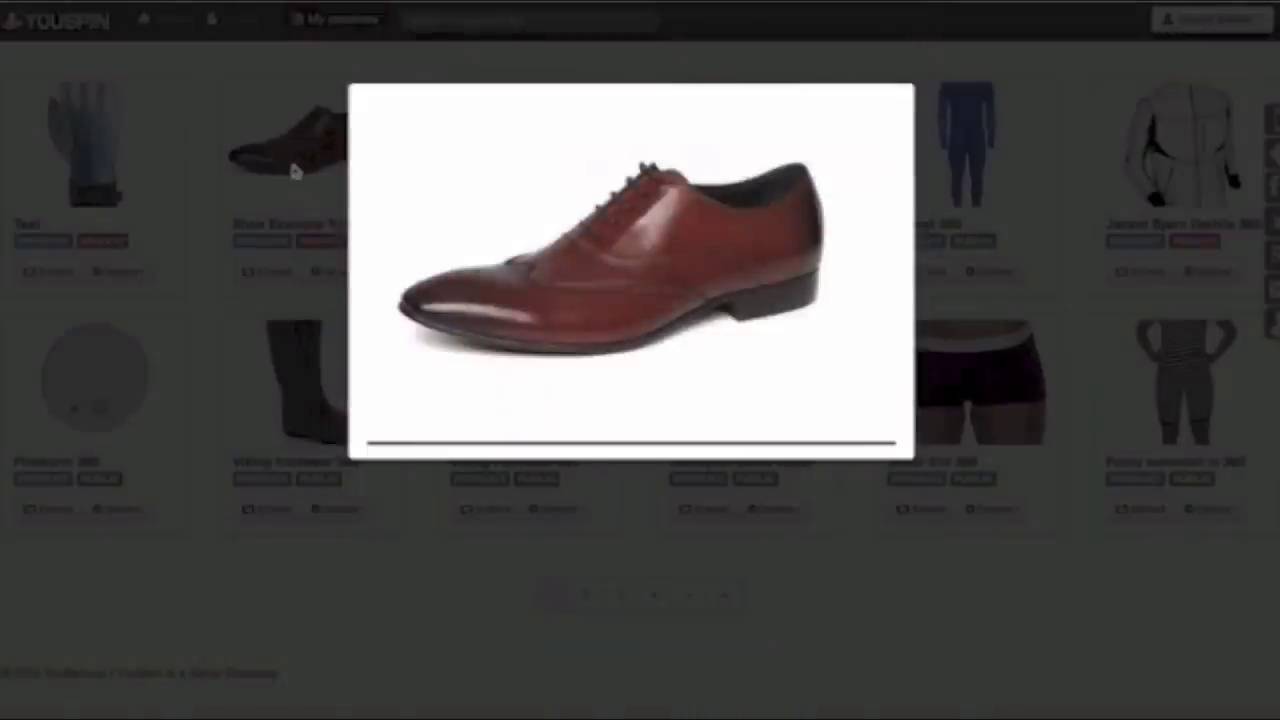
{"action": "left_click_drag", "start_coordinate": [383, 208], "coordinate": [288, 231]}
{"action": "left_click", "coordinate": [288, 231]}
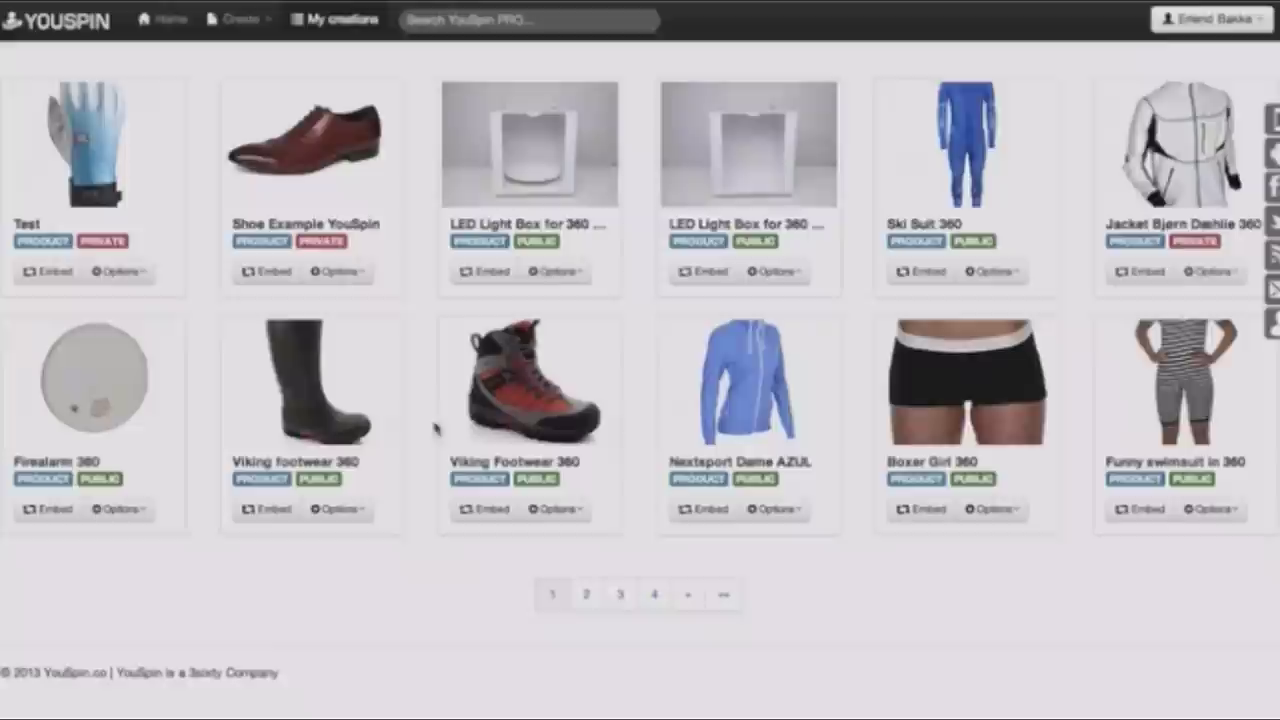
{"action": "left_click", "coordinate": [983, 143]}
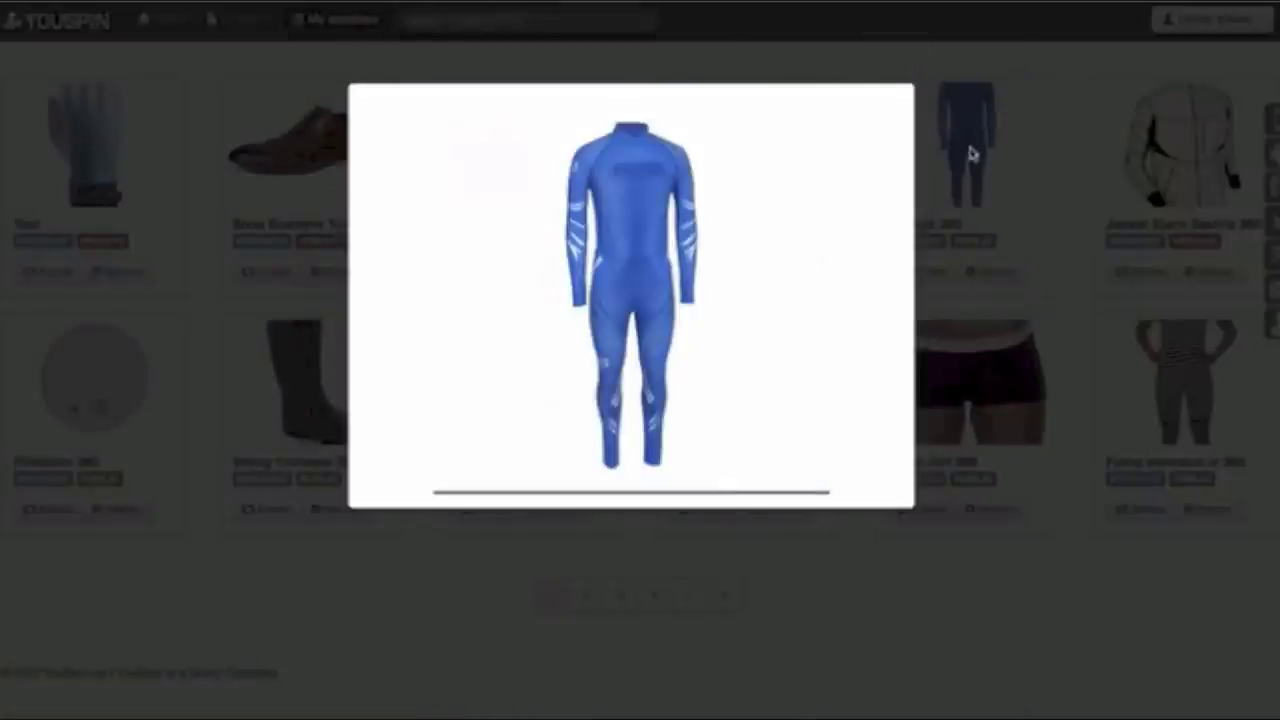
{"action": "left_click_drag", "start_coordinate": [826, 226], "coordinate": [675, 248]}
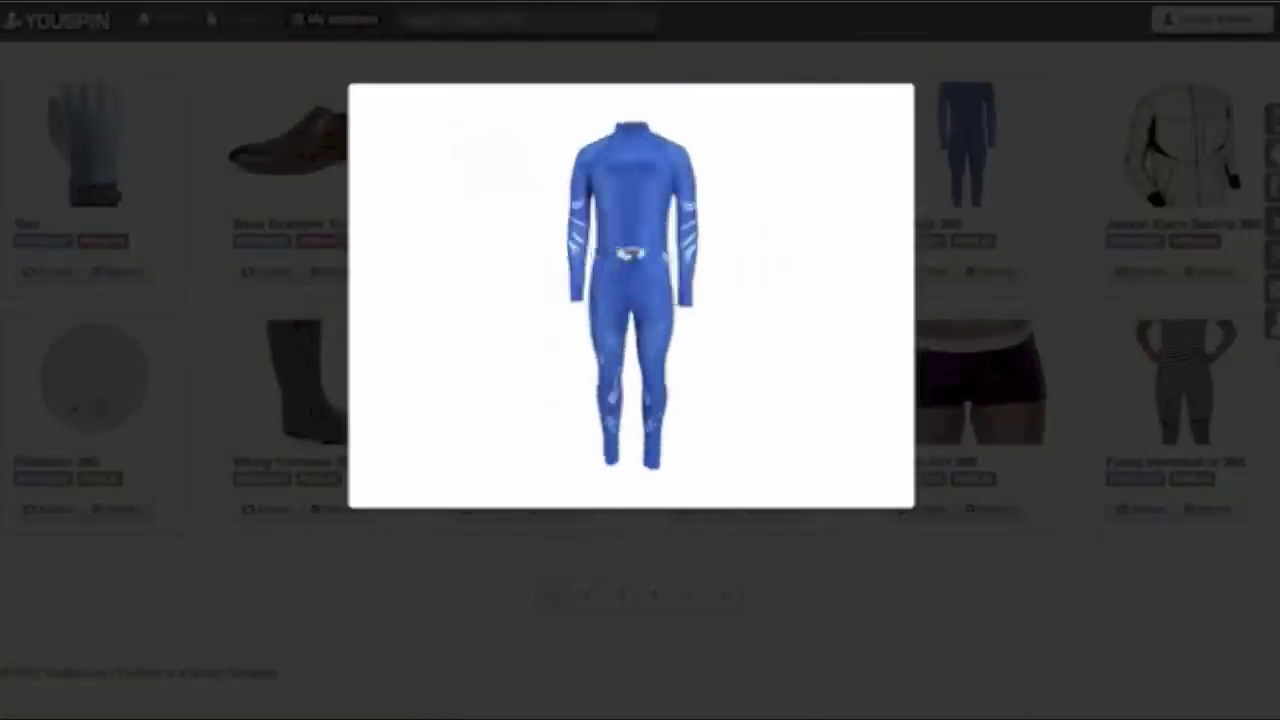
{"action": "left_click", "coordinate": [977, 220]}
{"action": "left_click", "coordinate": [1140, 345]}
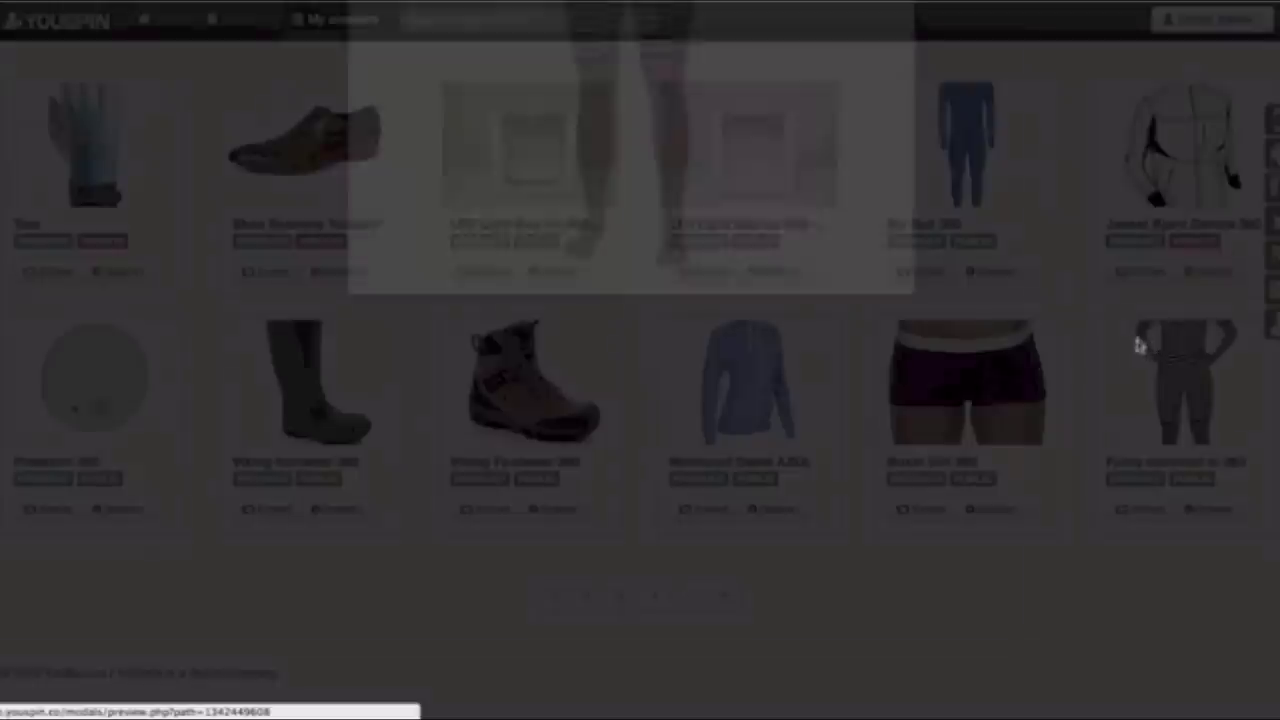
{"action": "left_click_drag", "start_coordinate": [869, 314], "coordinate": [1035, 295]}
{"action": "left_click", "coordinate": [1035, 295]}
On page 4 of My creations, rotate the Estee Lauder 360 and Ring 360 previews
{"action": "left_click", "coordinate": [652, 596]}
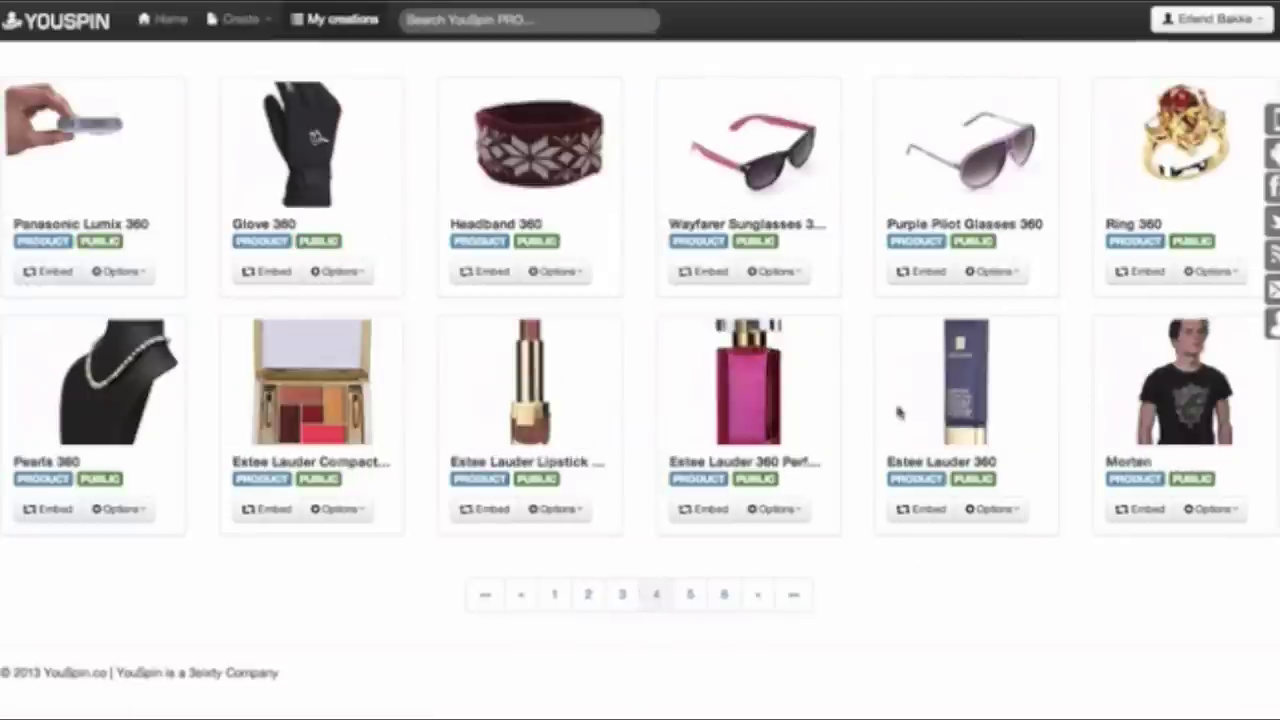
{"action": "left_click", "coordinate": [945, 373]}
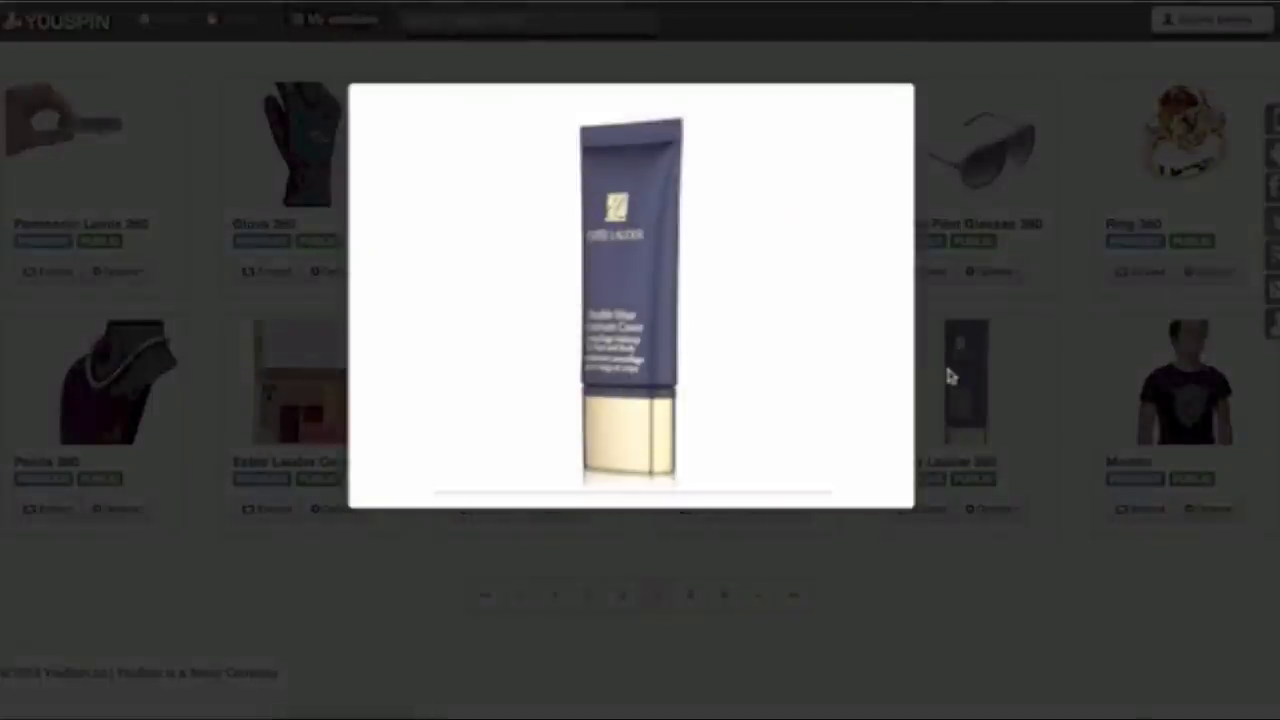
{"action": "left_click_drag", "start_coordinate": [840, 346], "coordinate": [766, 329]}
{"action": "left_click", "coordinate": [1014, 300]}
{"action": "left_click", "coordinate": [1175, 150]}
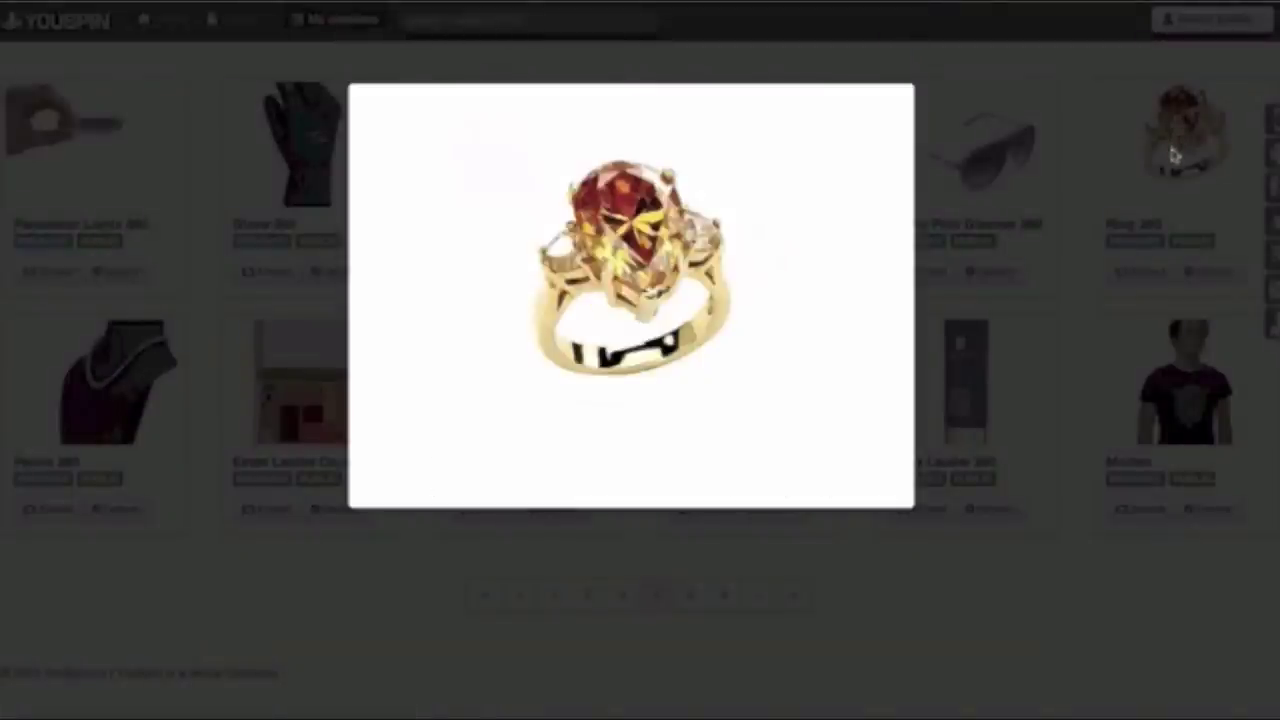
{"action": "left_click_drag", "start_coordinate": [863, 257], "coordinate": [620, 255]}
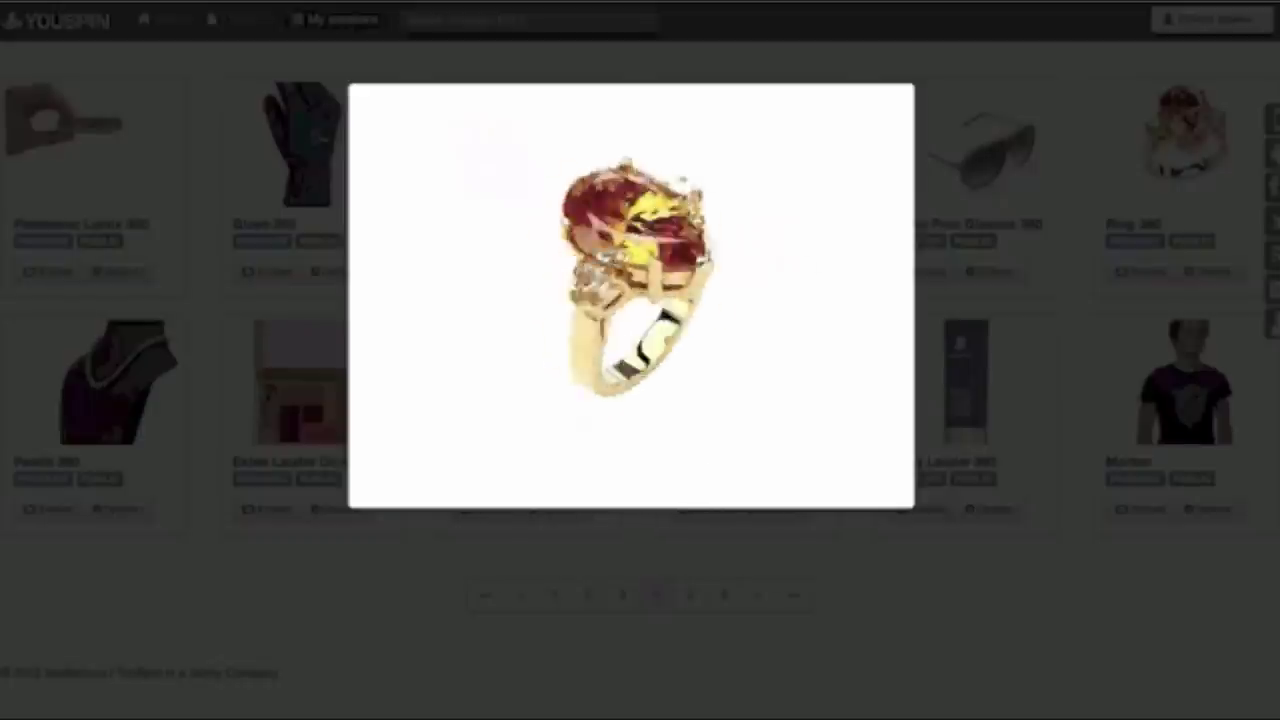